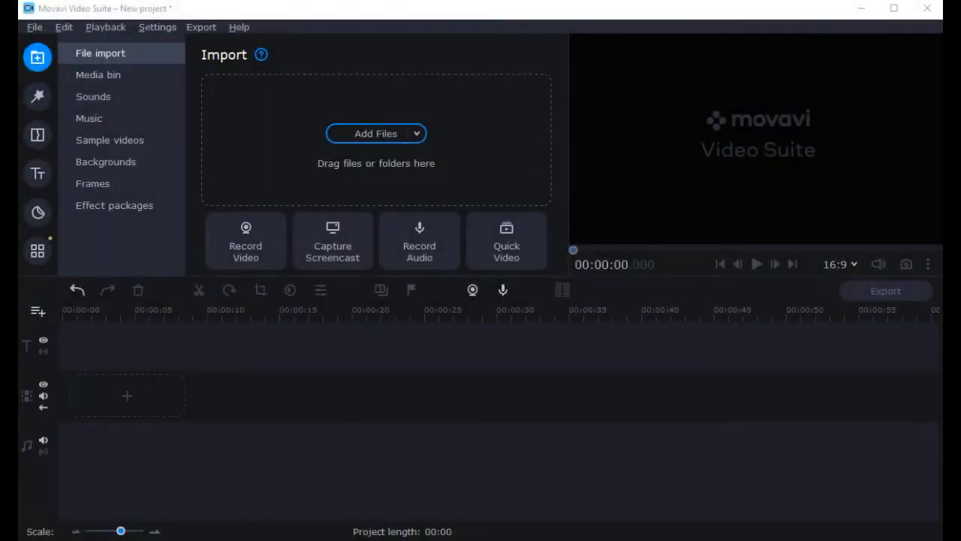
Step: Place all the media bin files on the video track and move the cruise ship clip to third position
click(356, 140)
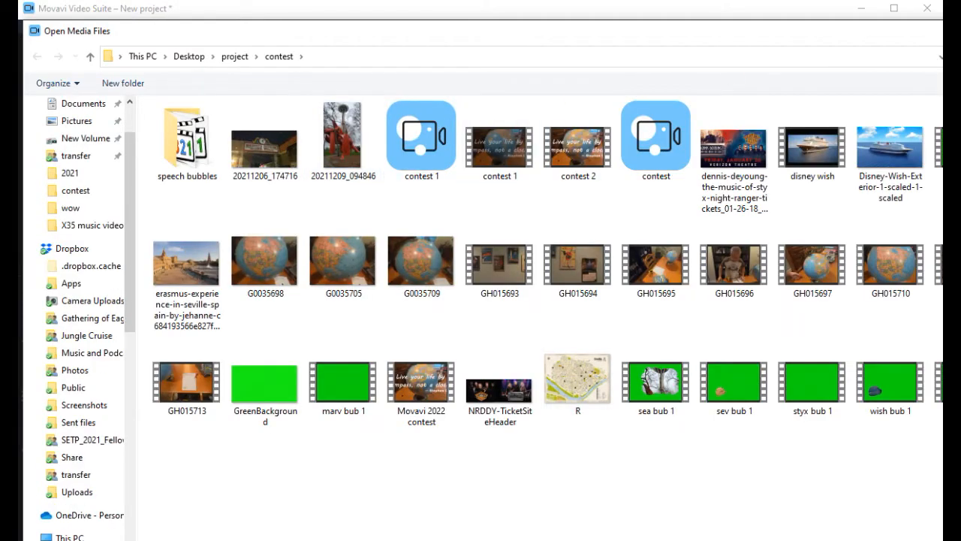
key(Escape)
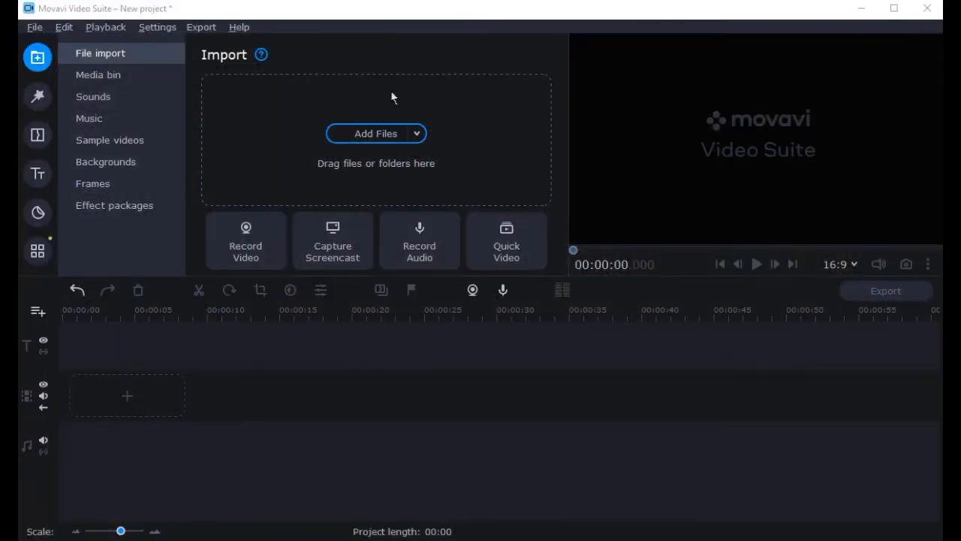
click(90, 76)
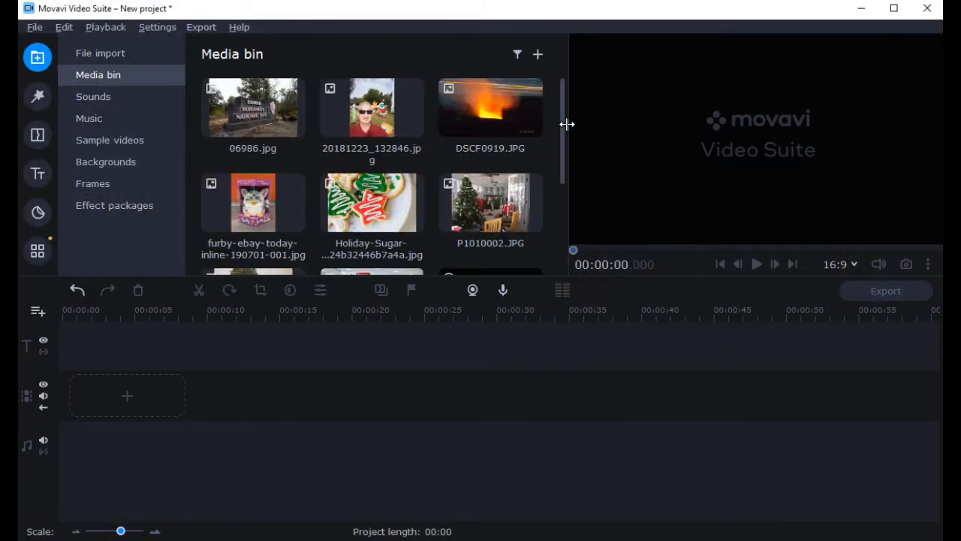
drag(194, 78, 529, 324)
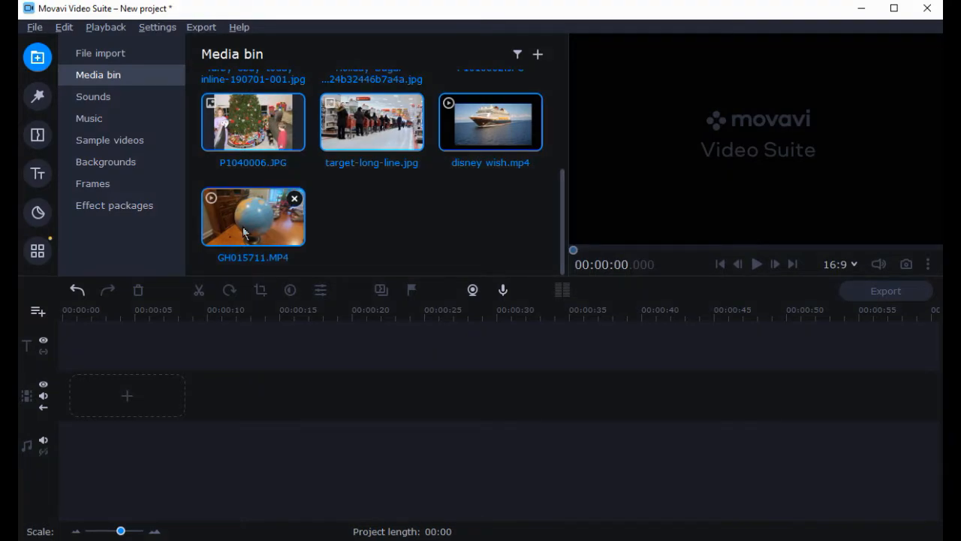
drag(243, 227, 151, 413)
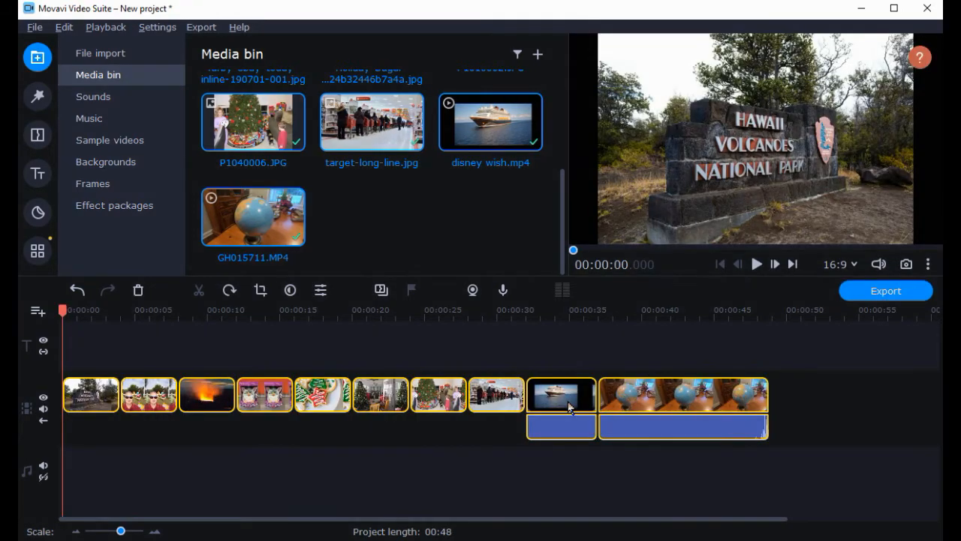
drag(569, 406, 218, 409)
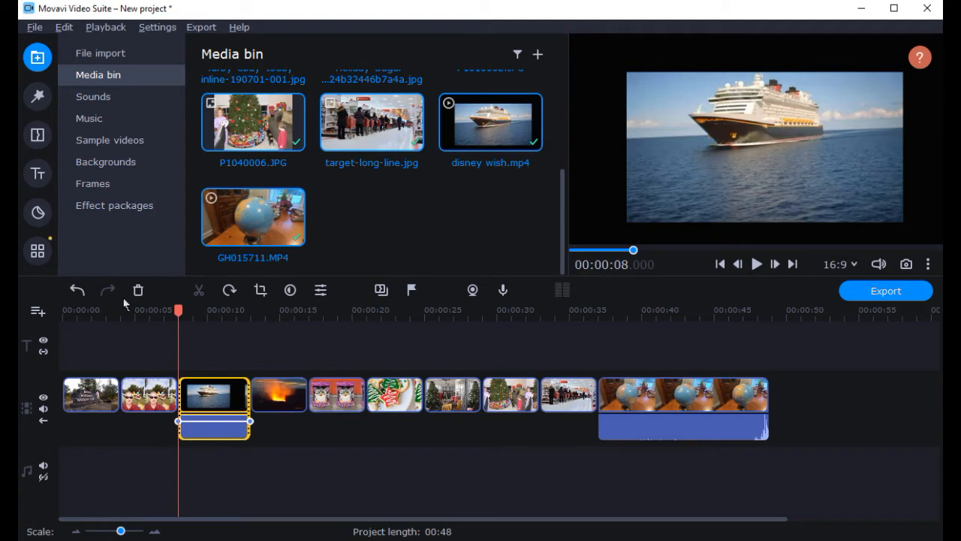
Step: Apply the Fade to black transition to all clips on the video track
click(382, 292)
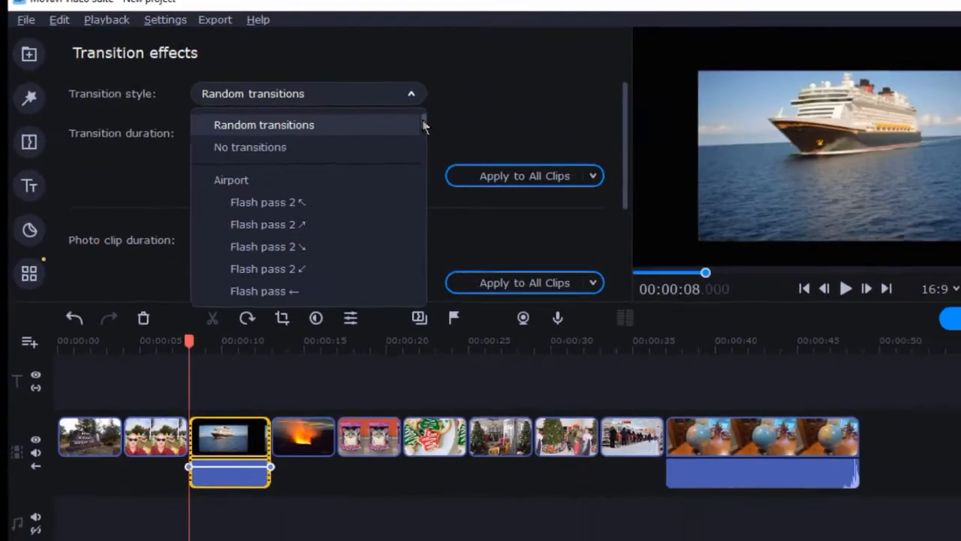
scroll(630, 154, down, 1)
scroll(390, 124, down, 10)
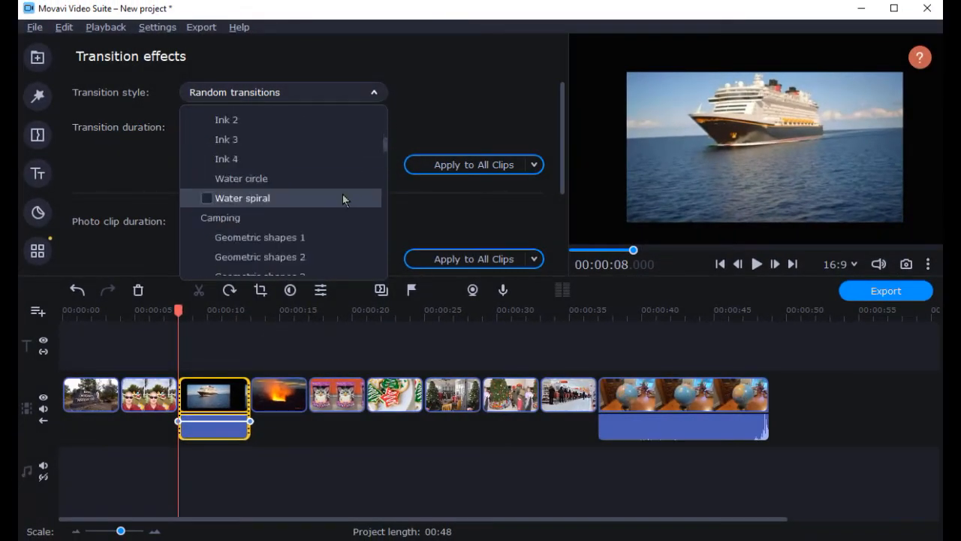
scroll(342, 199, down, 15)
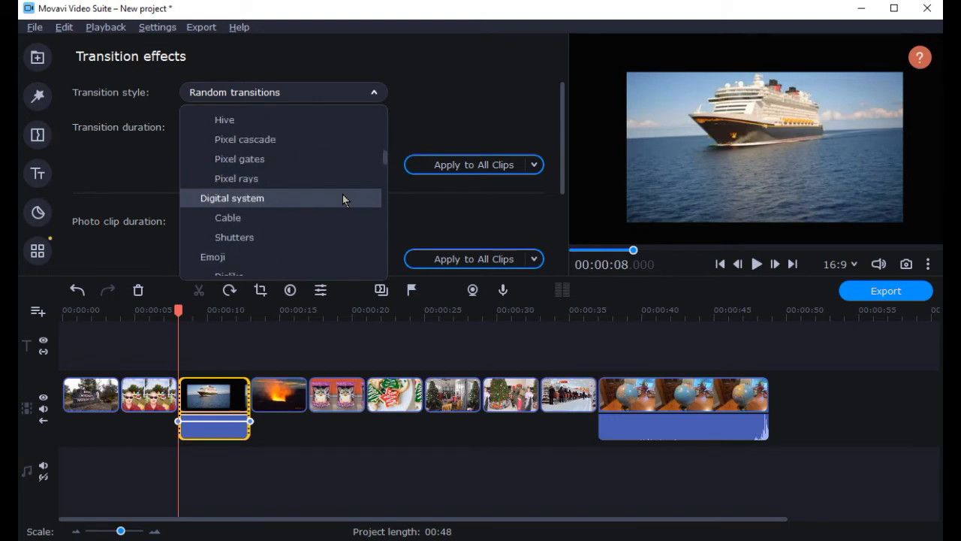
click(301, 199)
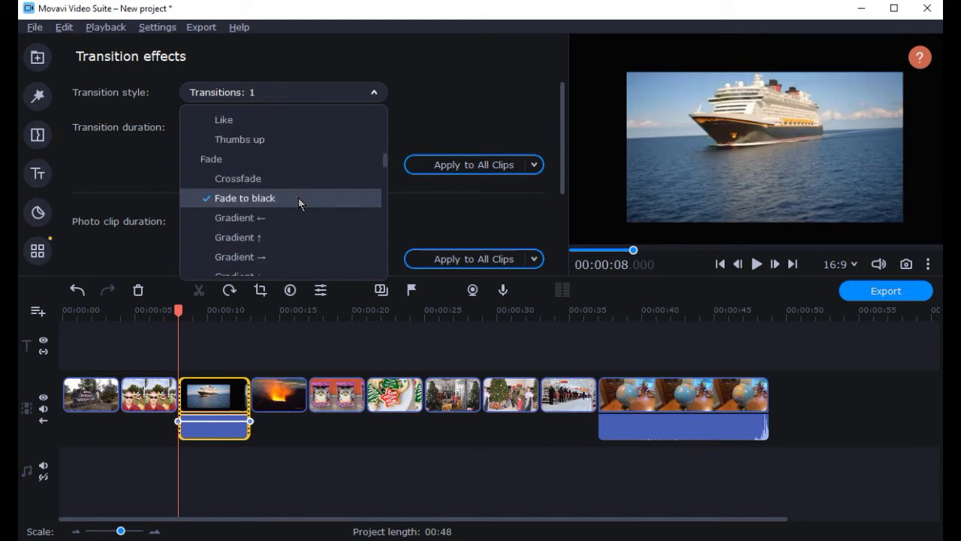
click(464, 165)
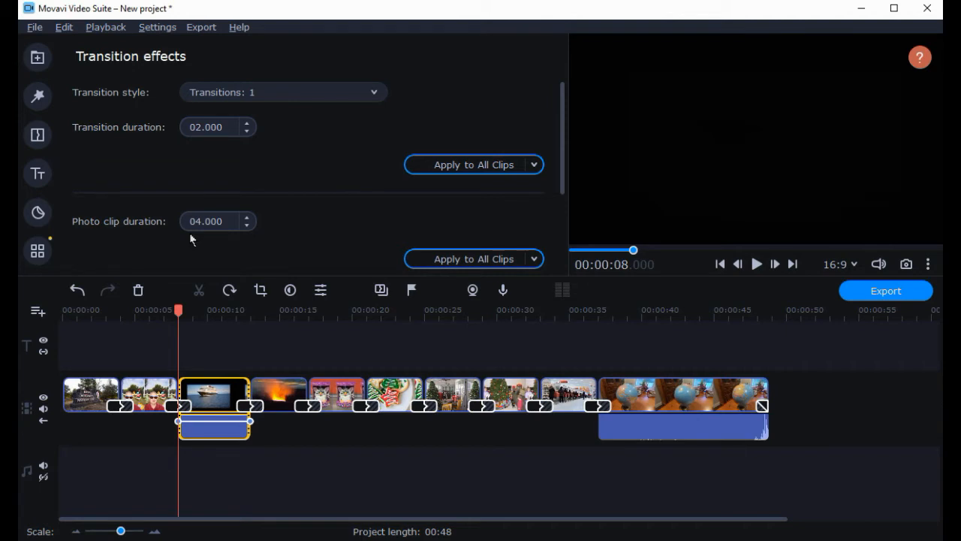
Step: Apply the Pan and zoom effect to all clips
scroll(193, 239, down, 1)
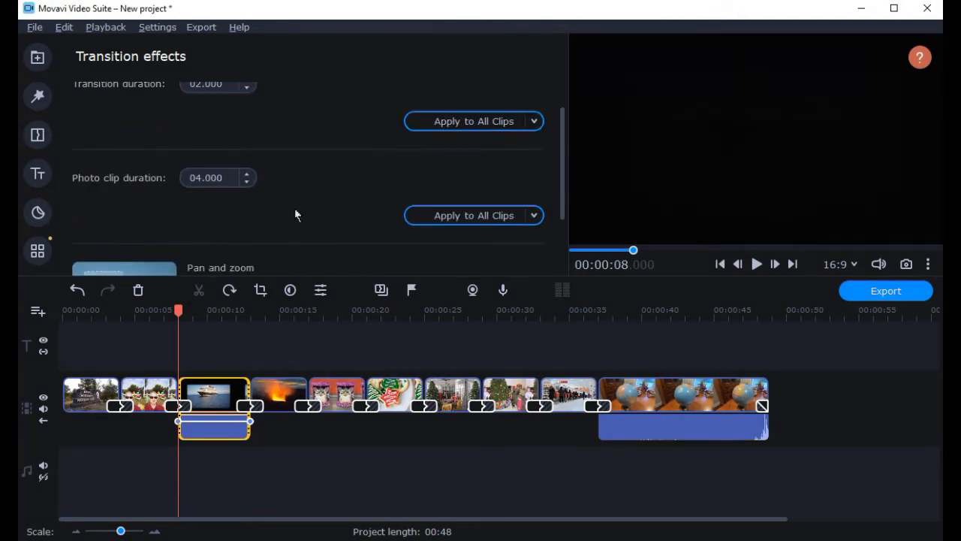
scroll(288, 204, down, 2)
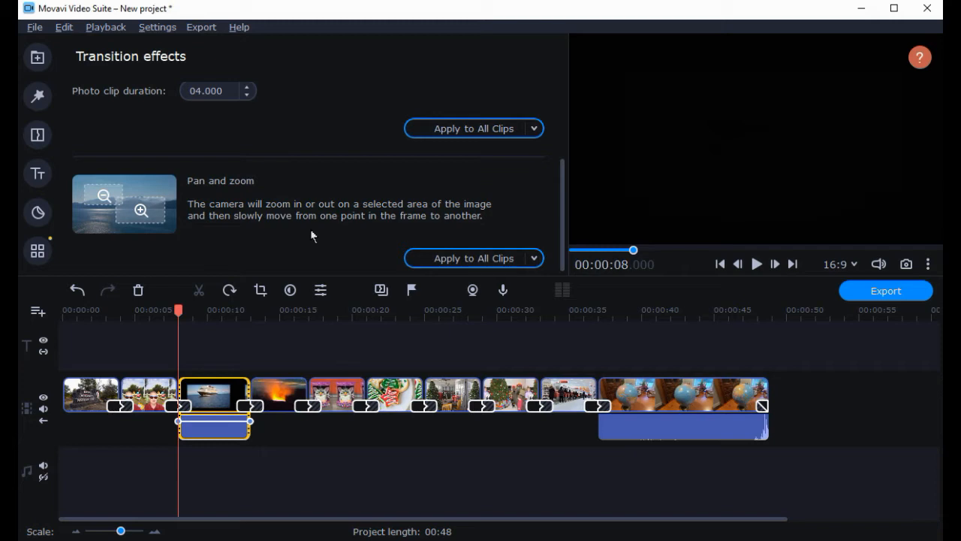
click(458, 259)
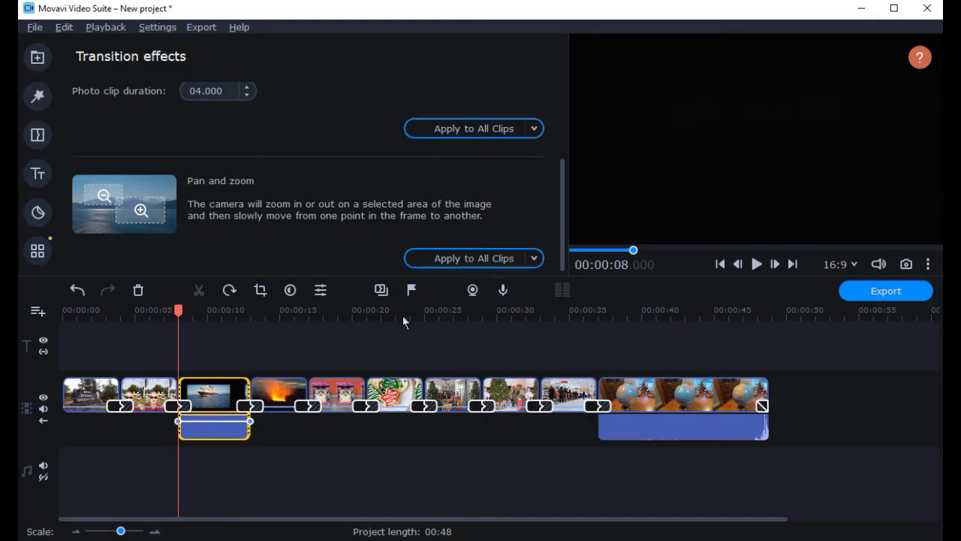
Step: Play the sequence from the beginning to check the transitions and the pan and zoom motion
click(67, 310)
click(757, 263)
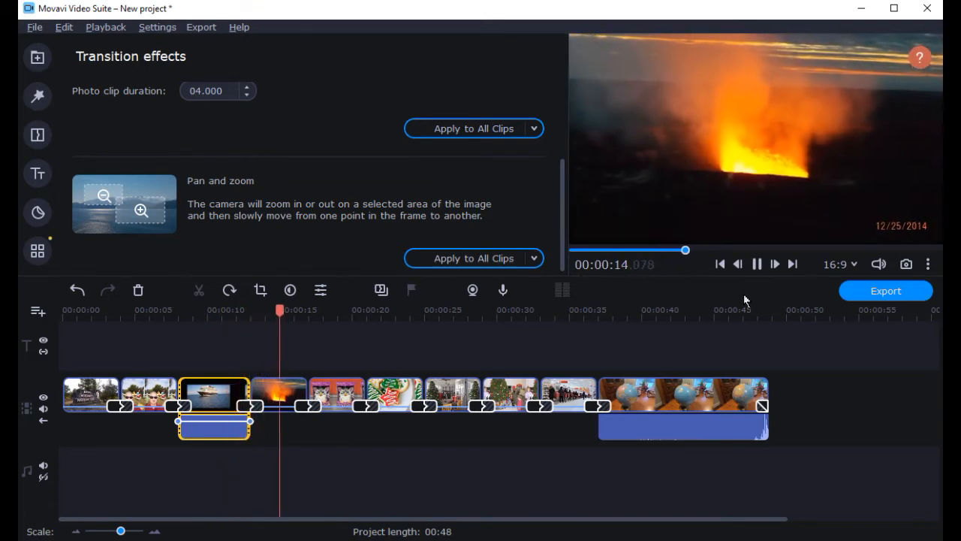
click(367, 353)
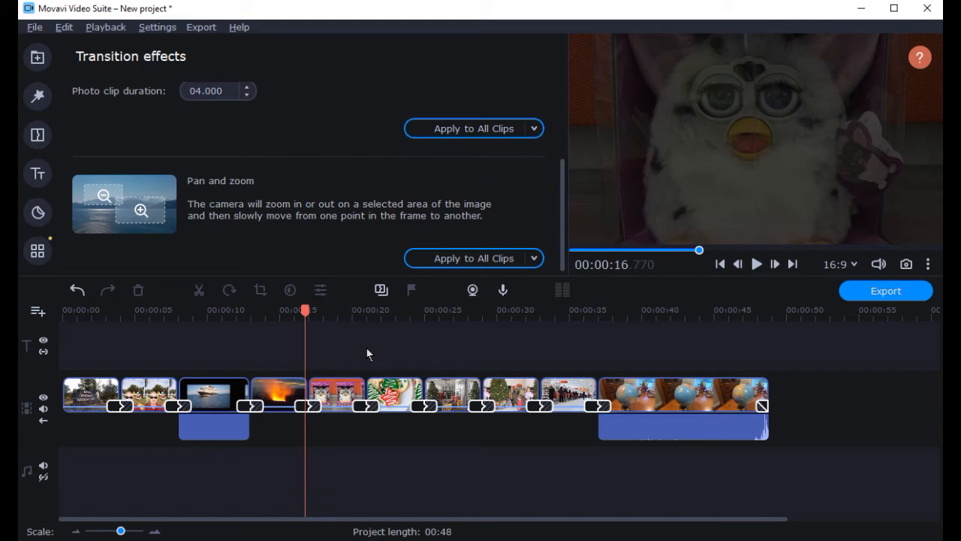
Step: Make the five photos from the Furby to the store queue black and white by setting their saturation to 0.00
drag(342, 353, 562, 395)
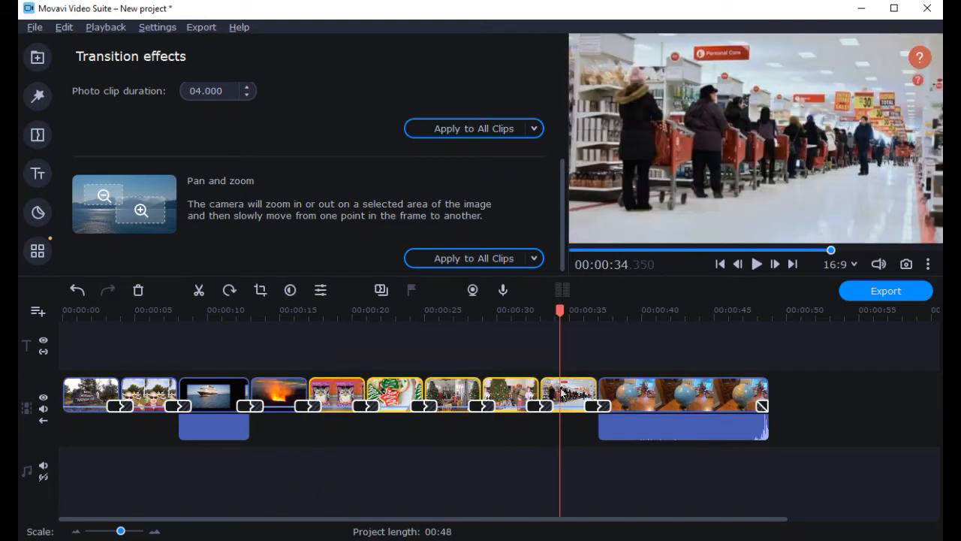
right_click(561, 392)
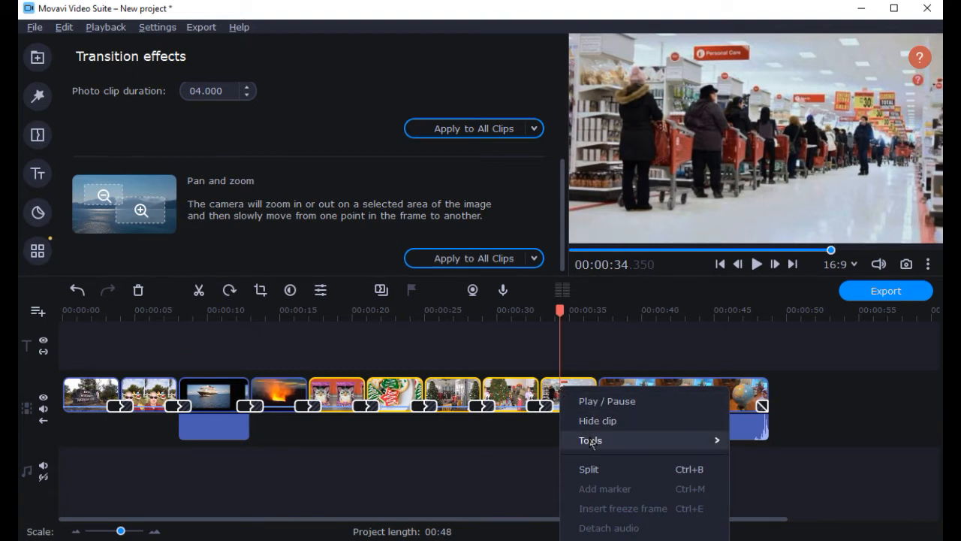
mouse_move(591, 441)
click(761, 478)
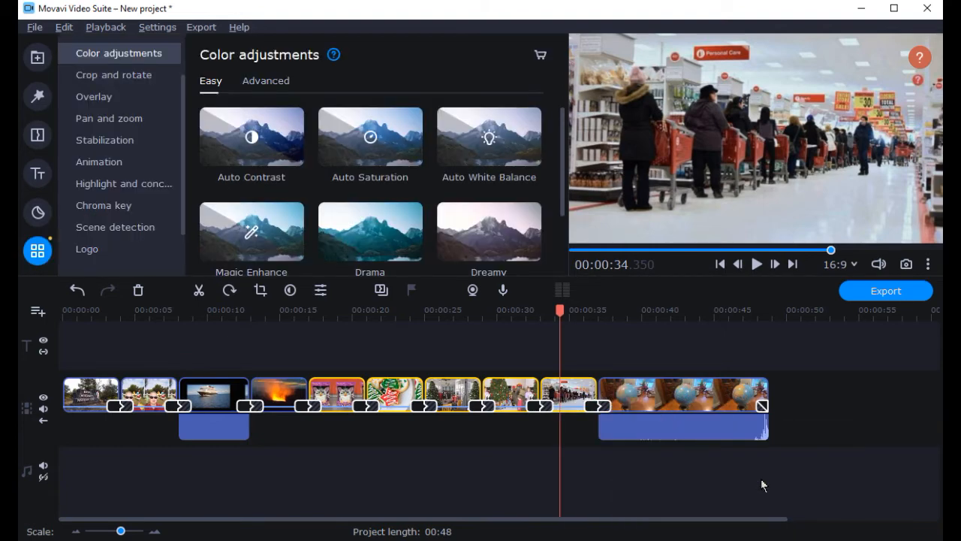
click(282, 84)
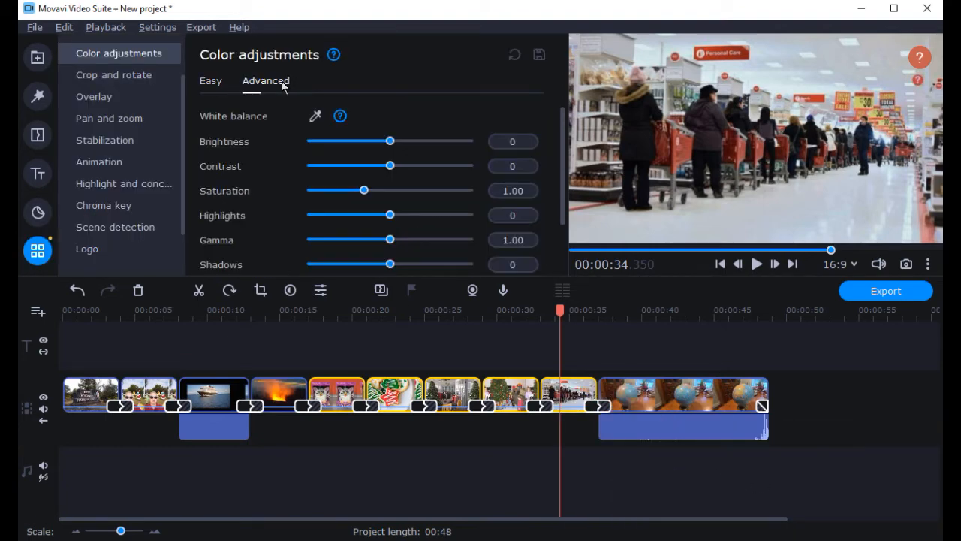
drag(364, 190, 307, 194)
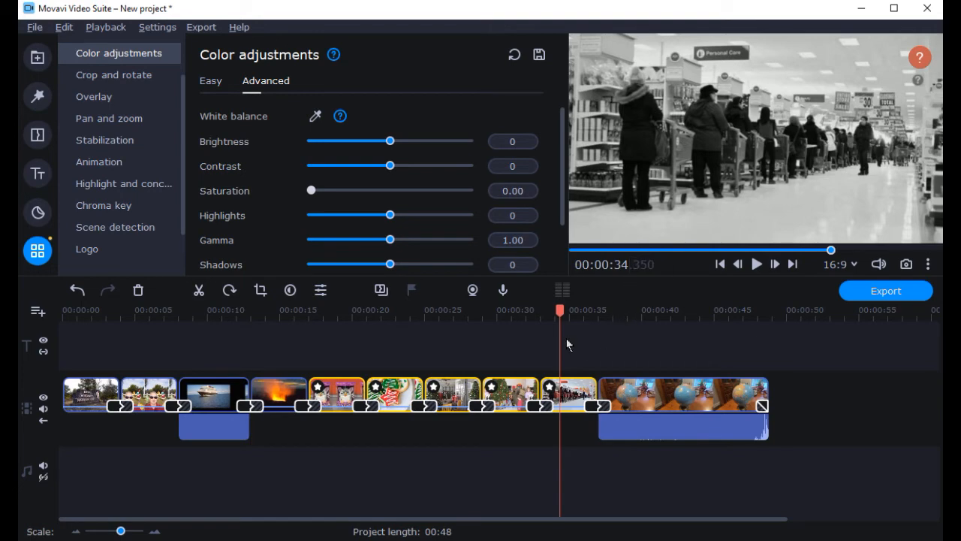
Step: Add the Awakening music track to the audio track from the start of the timeline
click(37, 57)
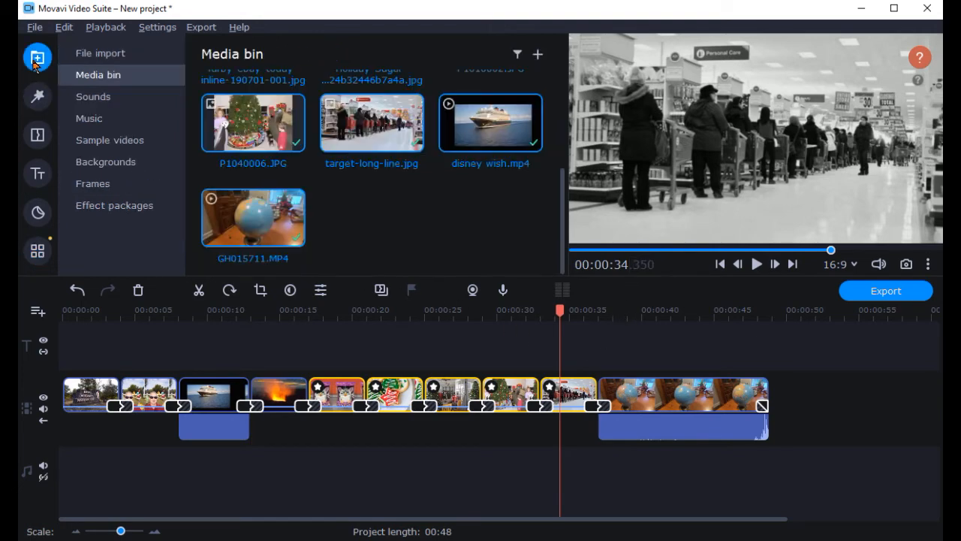
click(105, 118)
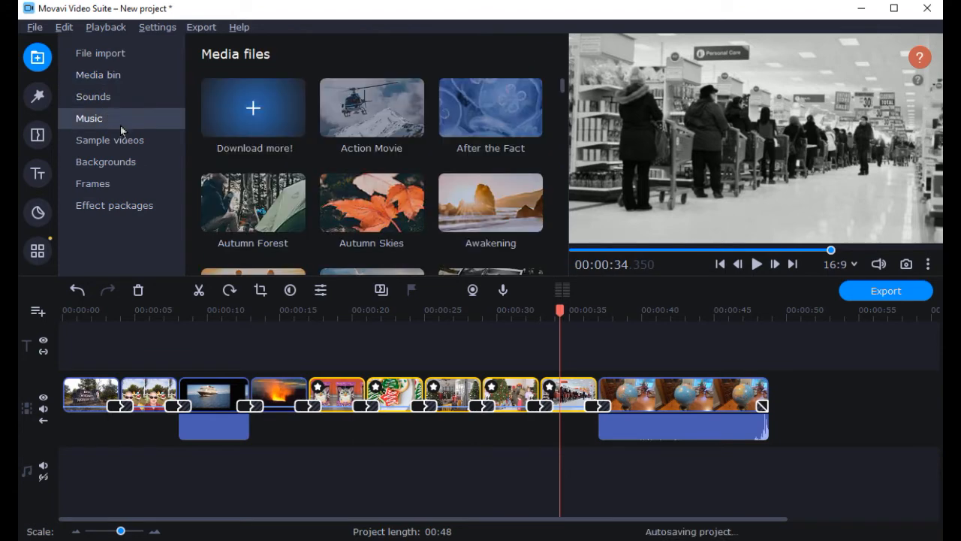
drag(484, 203, 53, 480)
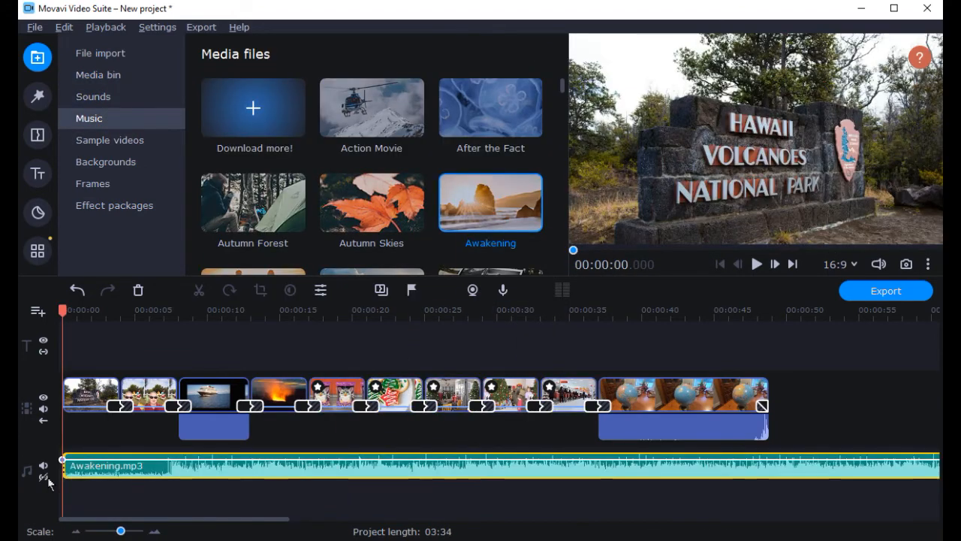
Step: Split the Awakening music where the last video clip ends and delete the excess part
click(768, 467)
click(198, 290)
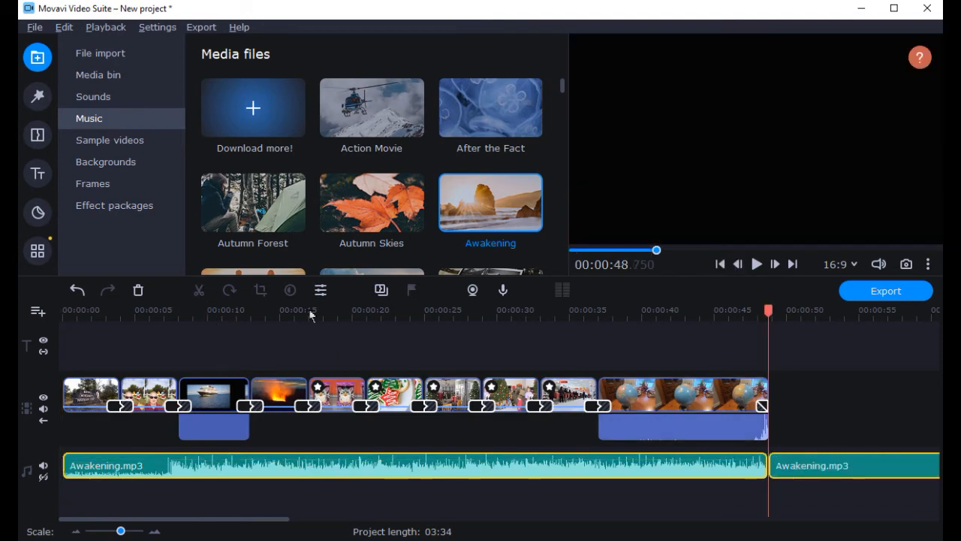
click(749, 471)
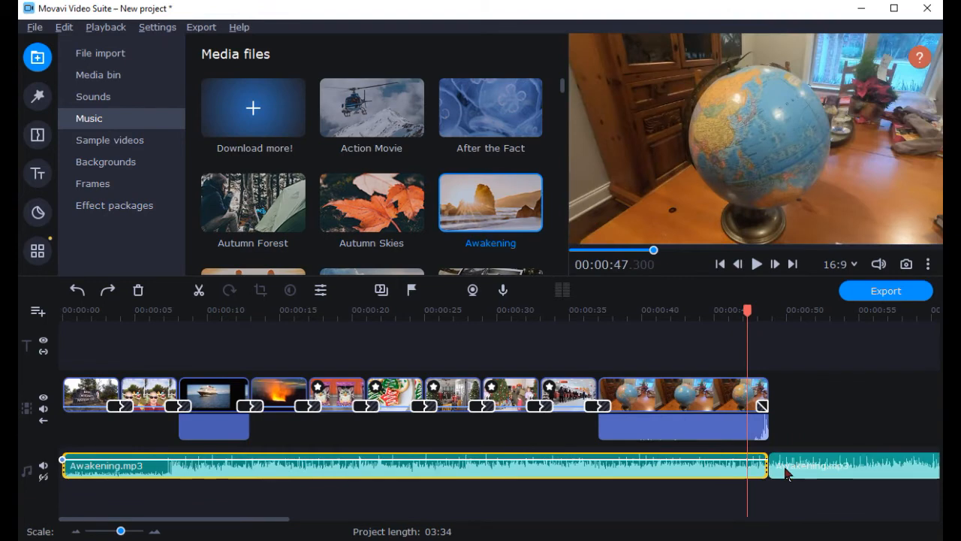
click(788, 472)
key(Delete)
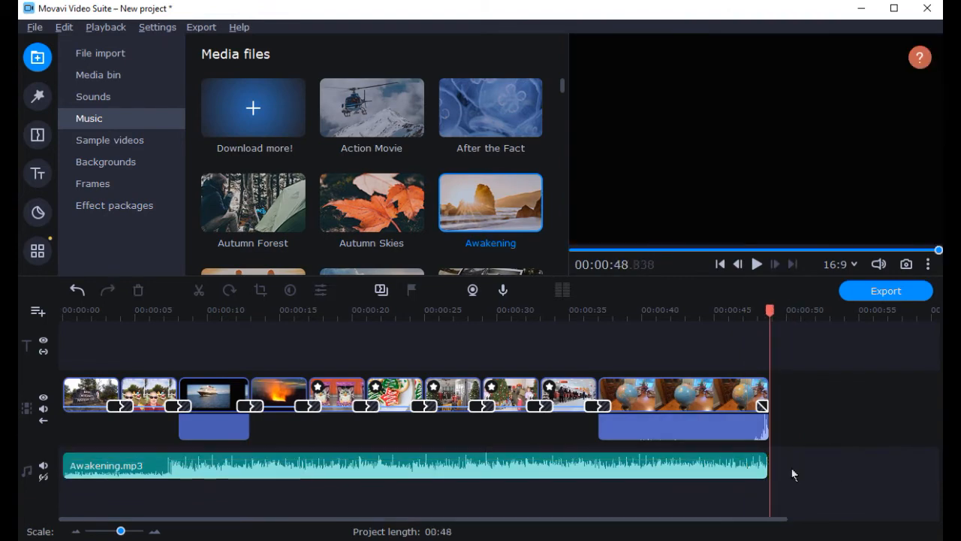
Step: Give the Awakening music a 1.00-second fade in and fade out, and the first photo clip a 1.00-second fade in
click(183, 461)
double_click(189, 465)
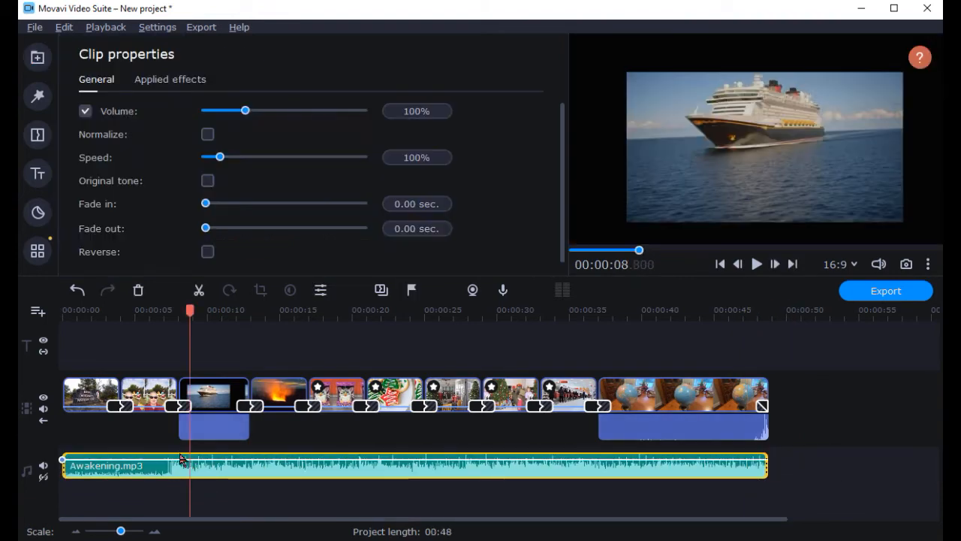
click(235, 204)
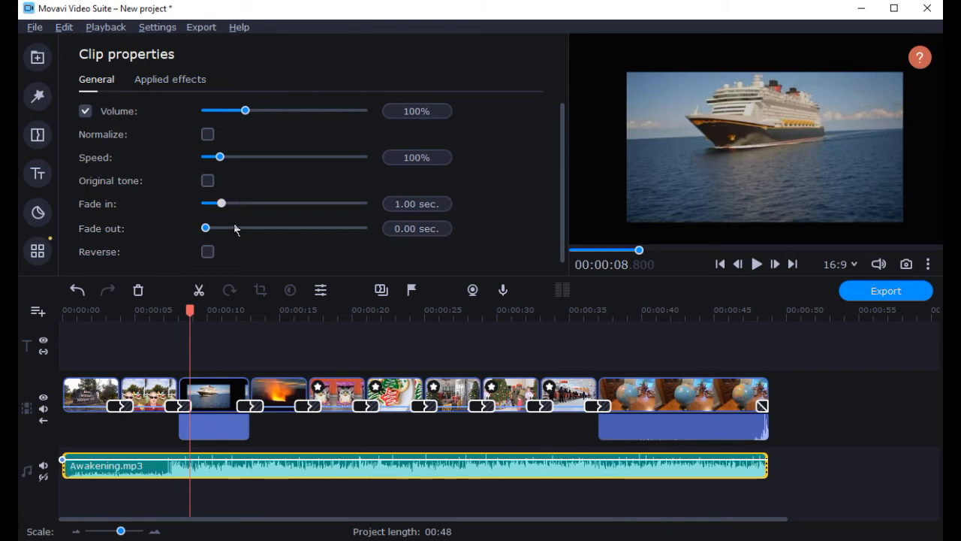
click(234, 227)
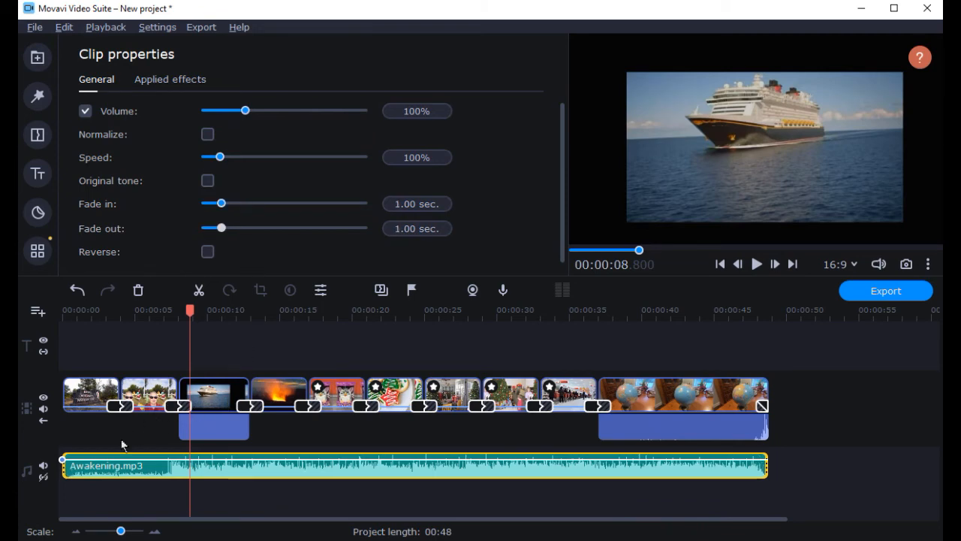
click(73, 399)
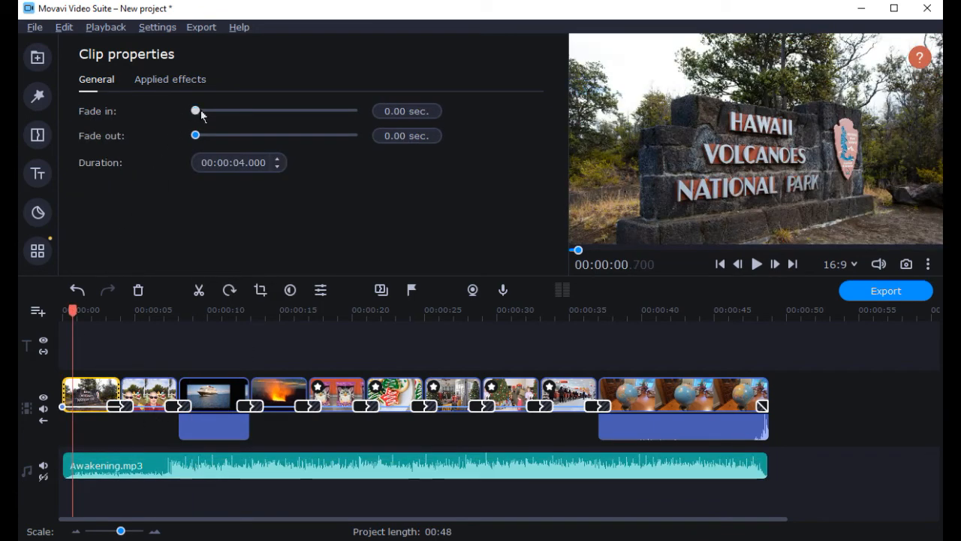
click(212, 111)
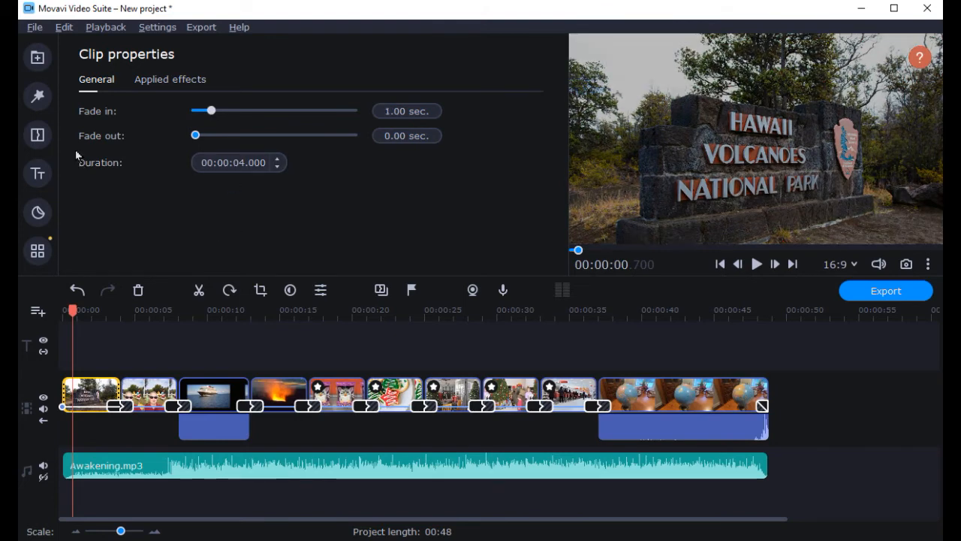
Step: Insert the artistic Clean circle title before the first photo on the video track
click(38, 173)
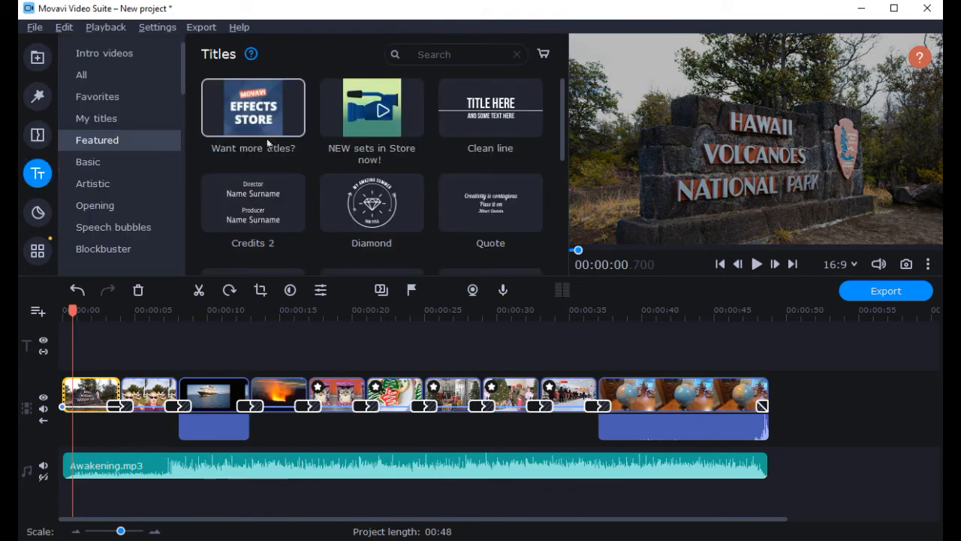
click(148, 180)
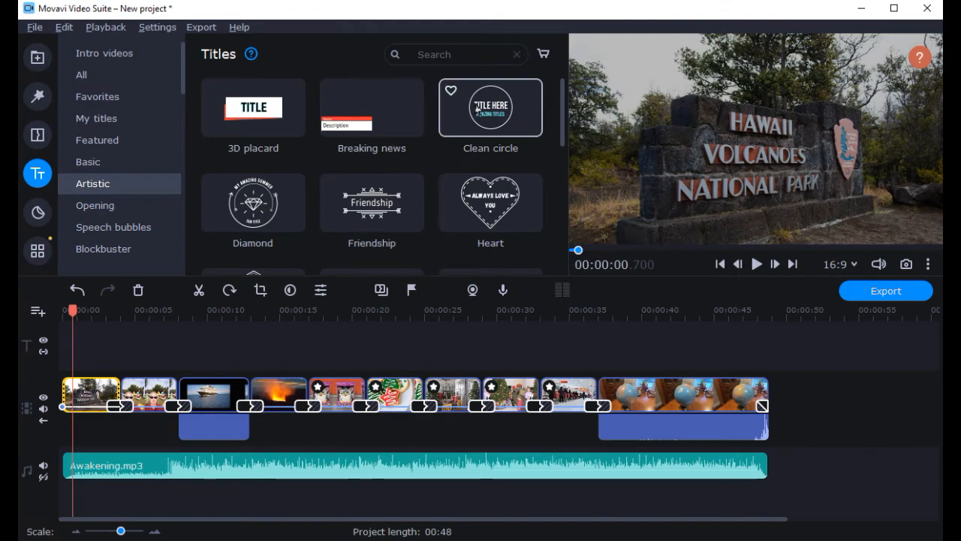
drag(471, 111, 90, 396)
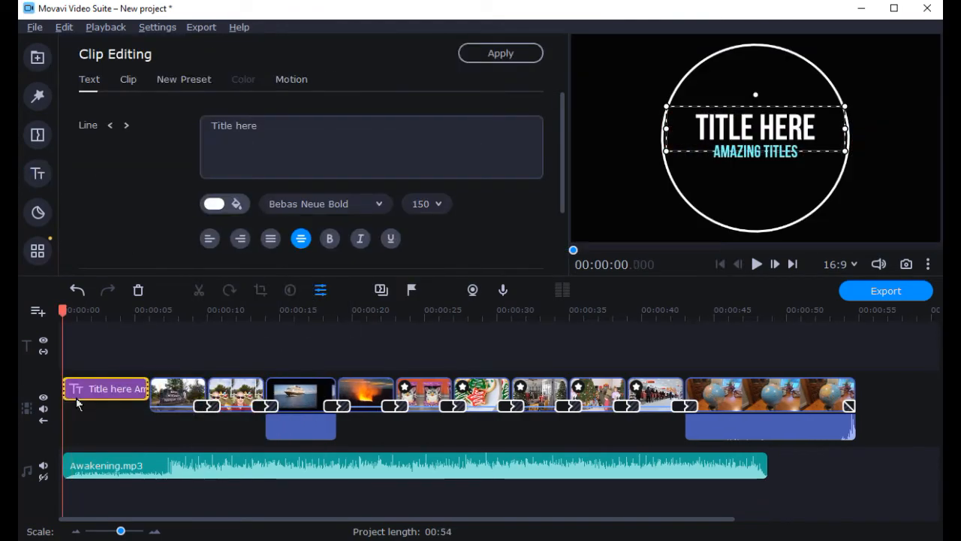
Step: Change the title's main line to "My Quick Video" and shorten its second line to "Amazing"
double_click(717, 140)
text(My Quick Video)
double_click(781, 154)
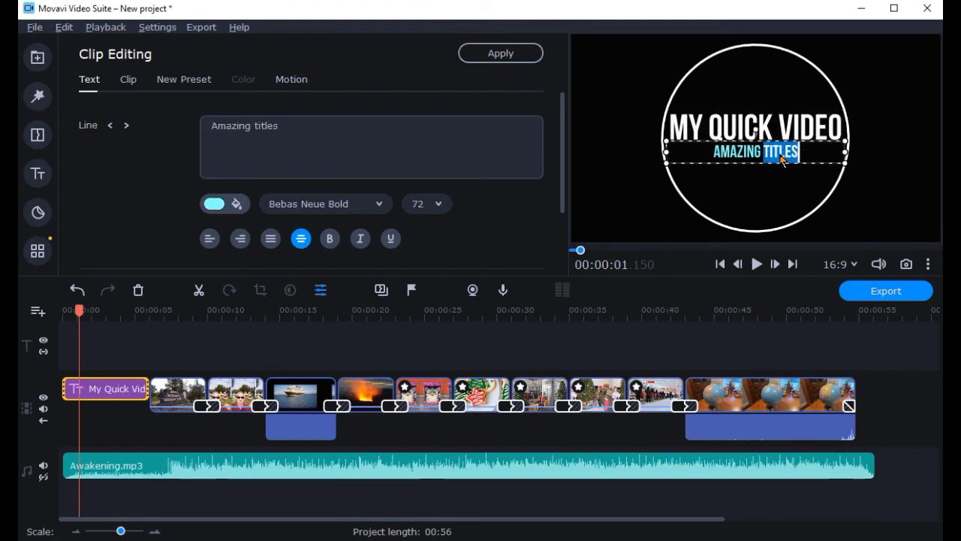
key(BackSpace)
click(572, 214)
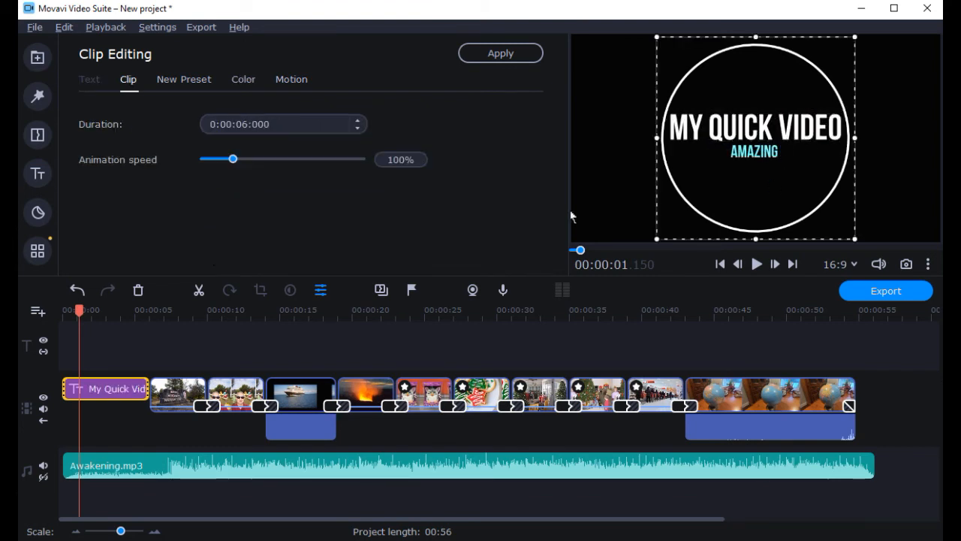
Step: Return the playhead to the start of the timeline
click(59, 310)
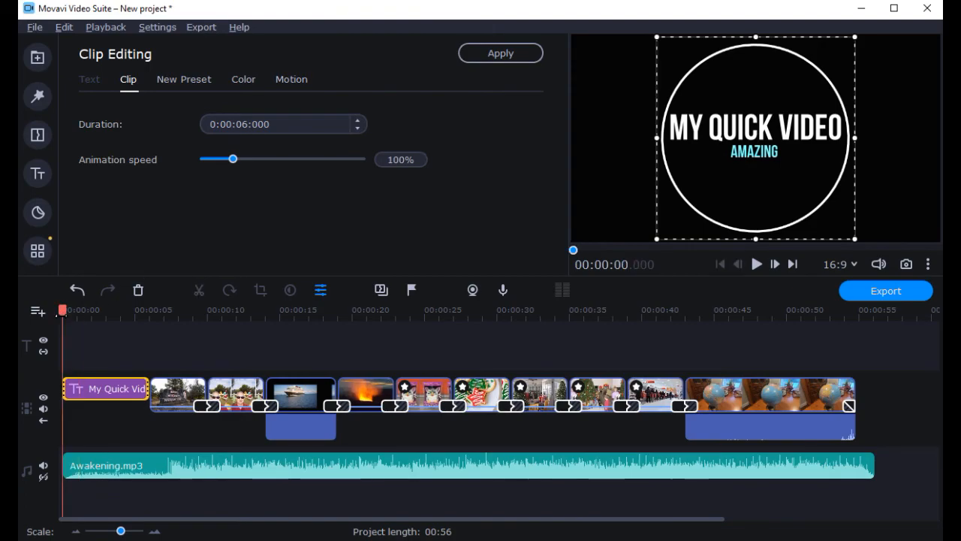